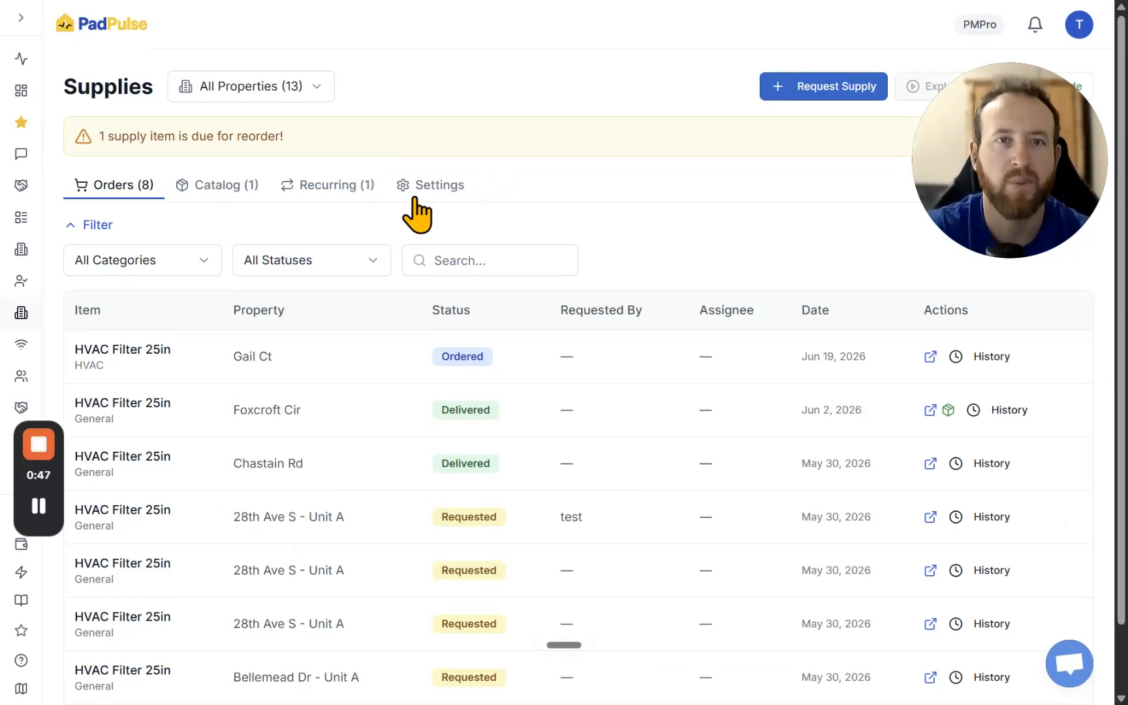
Open the supplies settings
{"action": "left_click", "coordinate": [414, 199]}
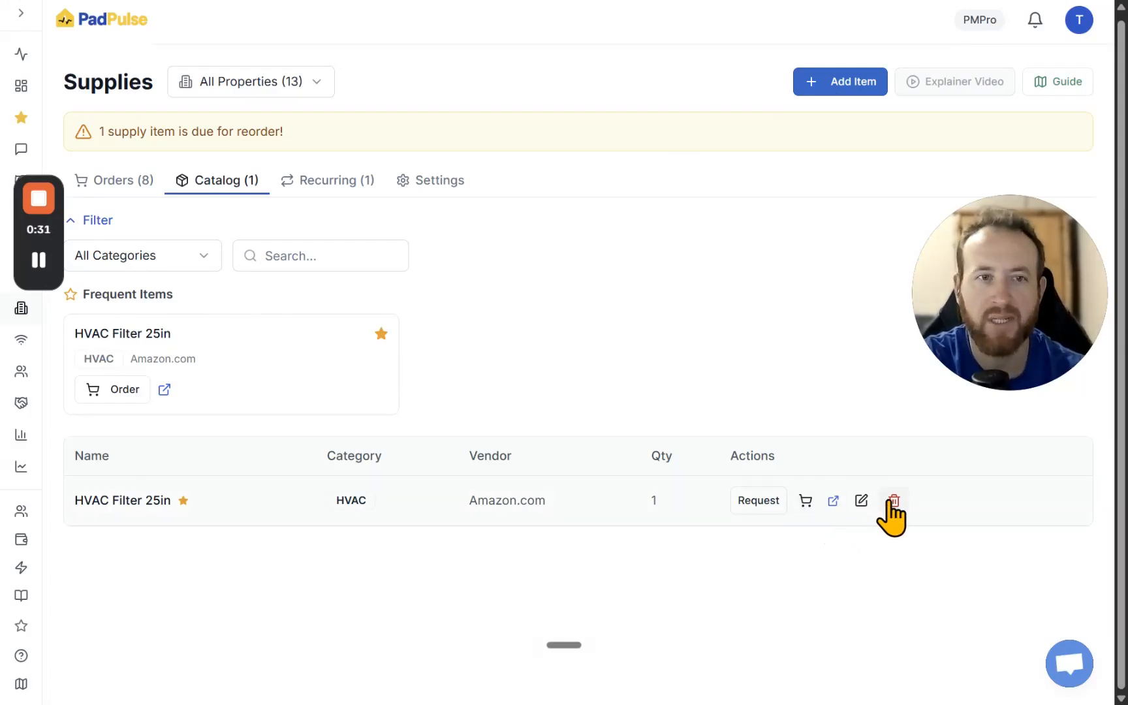
Save the HVAC Filter 25in catalog item as a frequent item and open its purchase link
{"action": "left_click", "coordinate": [862, 500]}
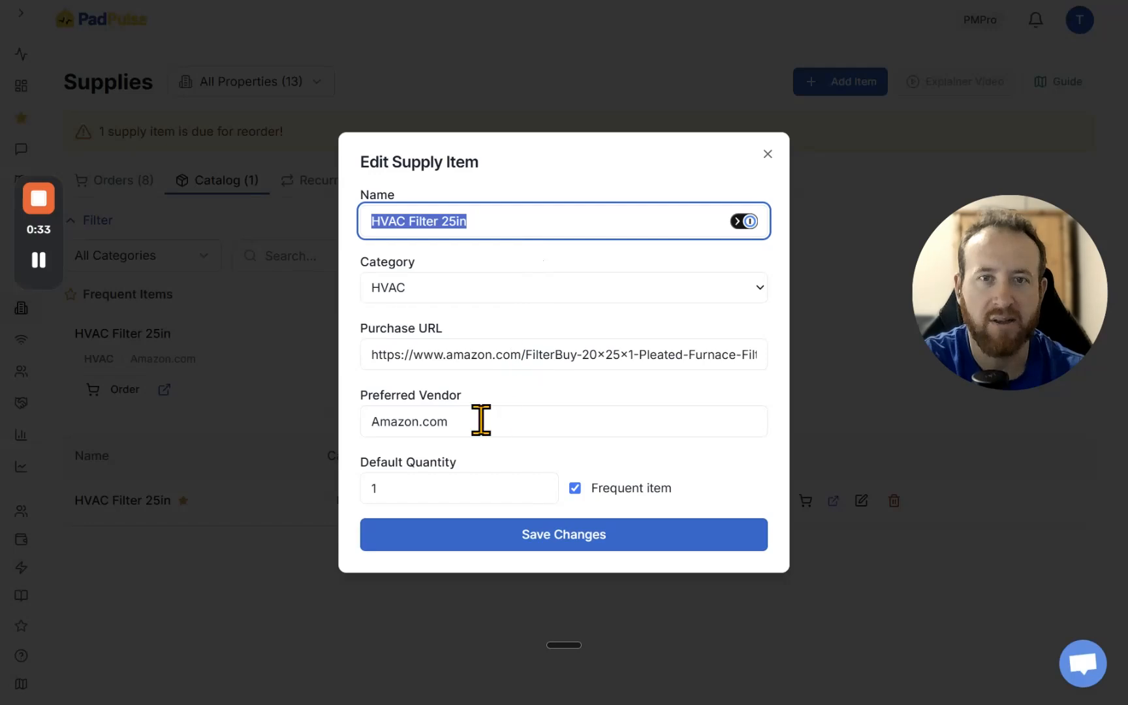
{"action": "left_click", "coordinate": [575, 488]}
{"action": "left_click", "coordinate": [563, 534]}
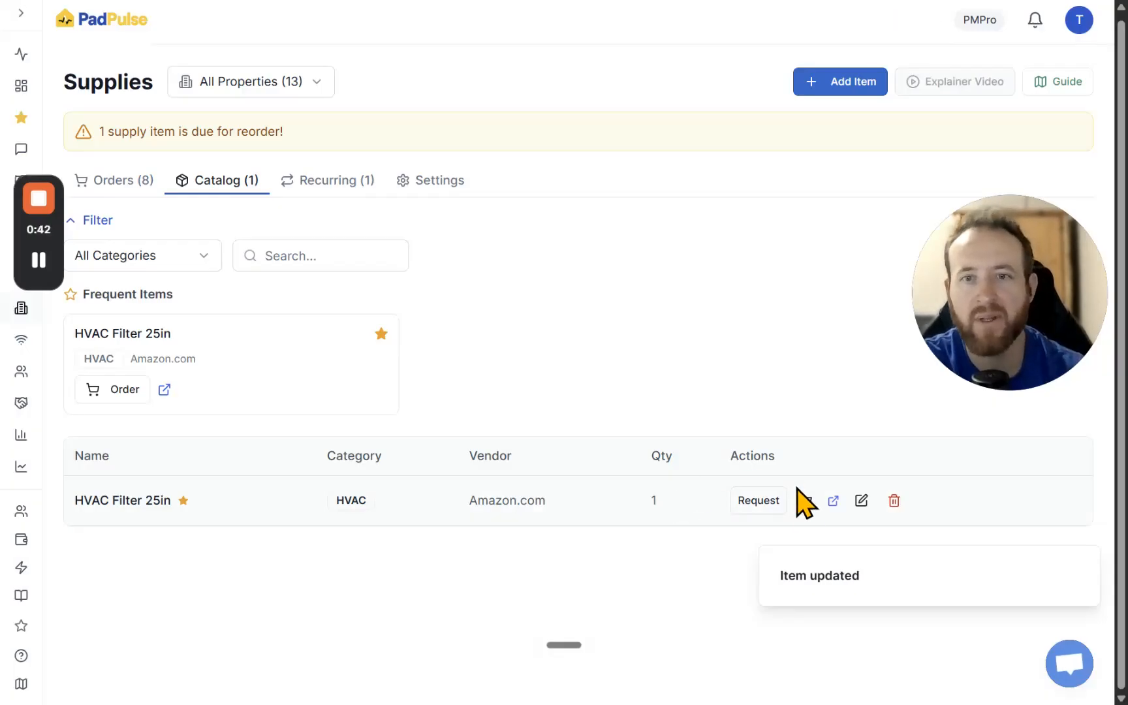
{"action": "left_click", "coordinate": [834, 502]}
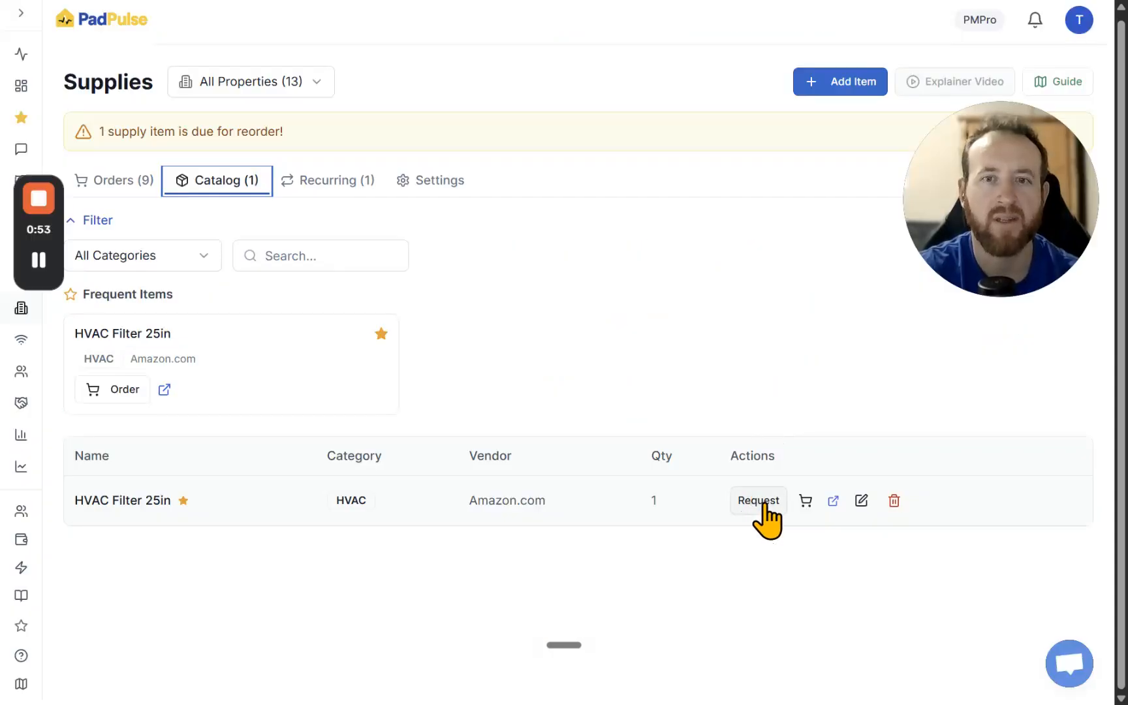
Request the HVAC Filter 25in catalog item for the Foxcroft Cir property and confirm the request
{"action": "left_click", "coordinate": [761, 501]}
{"action": "left_click", "coordinate": [597, 368]}
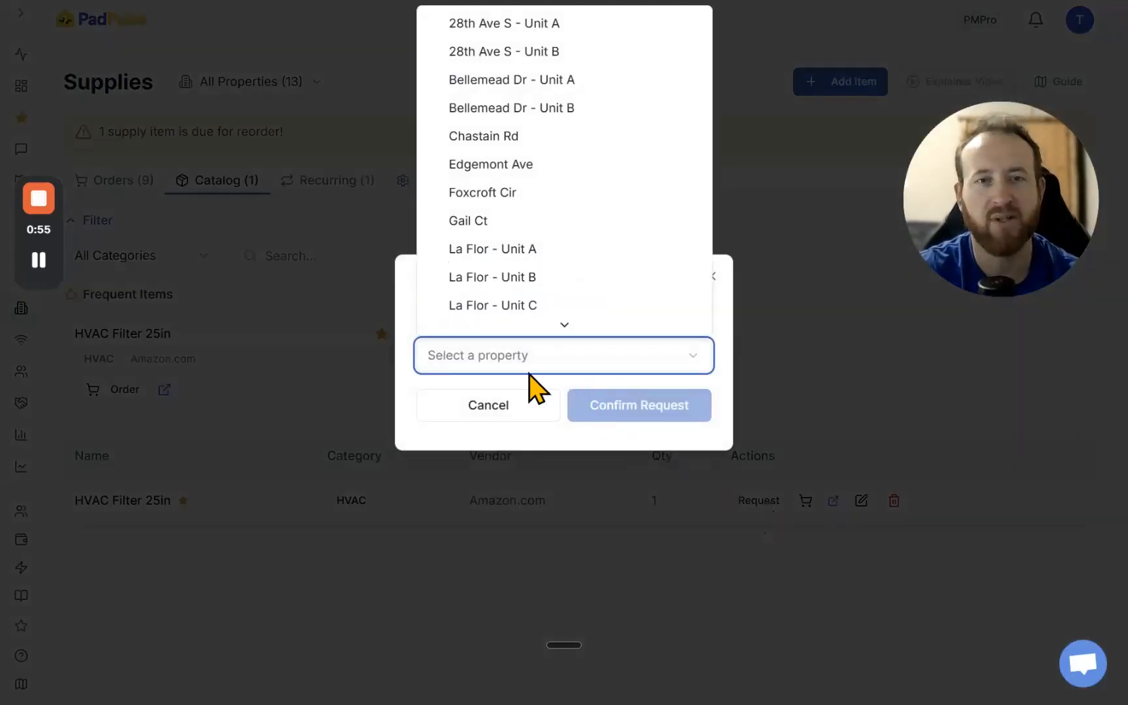
{"action": "left_click", "coordinate": [487, 192]}
{"action": "left_click", "coordinate": [610, 405]}
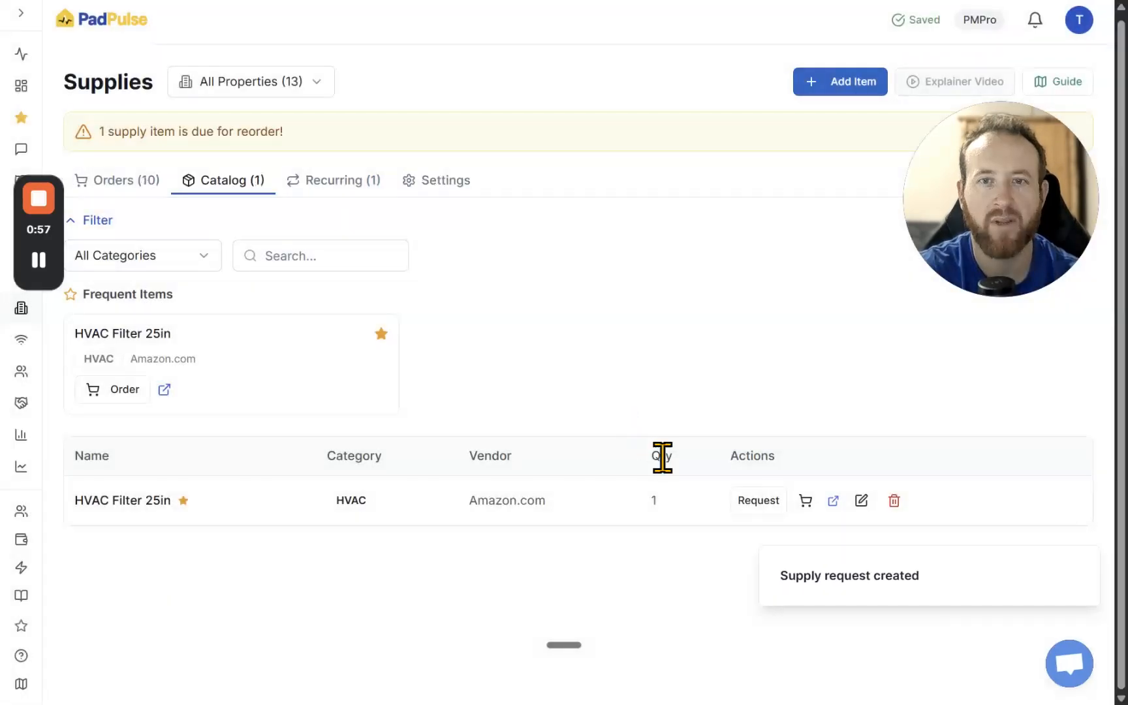
Start a detailed supply request from HVAC Filter 25in, switch to manual item entry and try the save-to-catalog option
{"action": "left_click", "coordinate": [805, 503]}
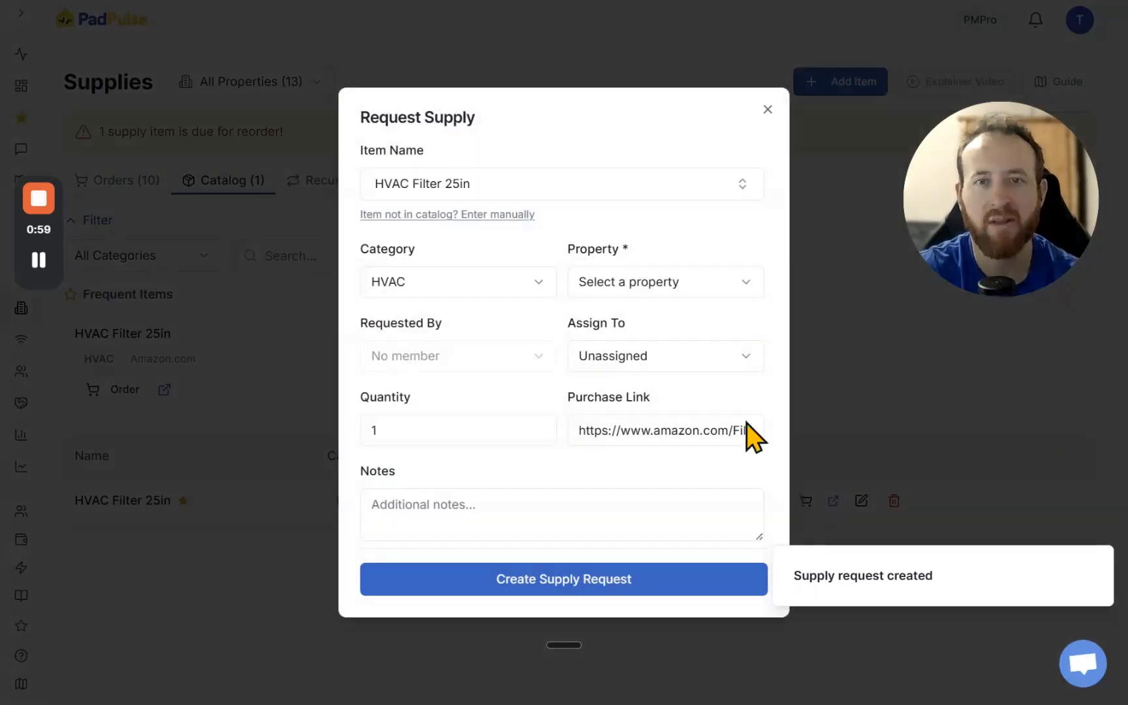
{"action": "left_click", "coordinate": [466, 214]}
{"action": "left_click", "coordinate": [542, 188]}
{"action": "left_click", "coordinate": [672, 217]}
{"action": "left_click", "coordinate": [672, 217]}
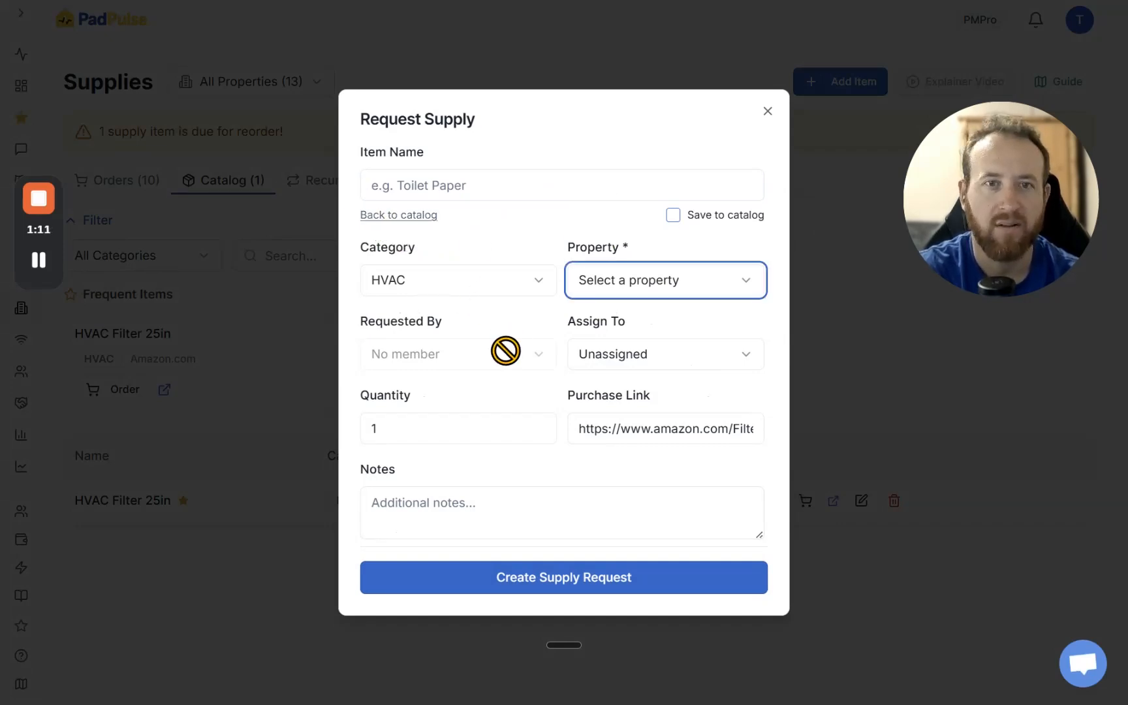
Fill the supply request with property Gail Ct, a requesting member and an assignee, and leave it without creating the request
{"action": "left_click", "coordinate": [673, 277]}
{"action": "left_click", "coordinate": [626, 542]}
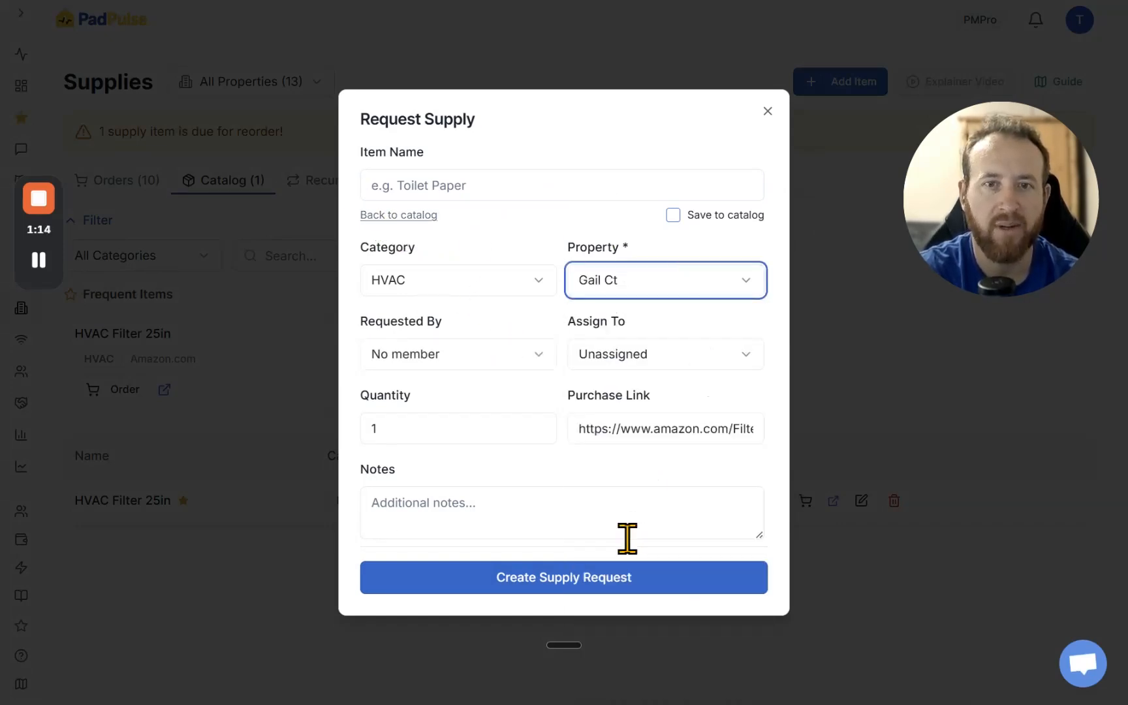
{"action": "left_click", "coordinate": [496, 356]}
{"action": "left_click", "coordinate": [465, 164]}
{"action": "left_click", "coordinate": [621, 354]}
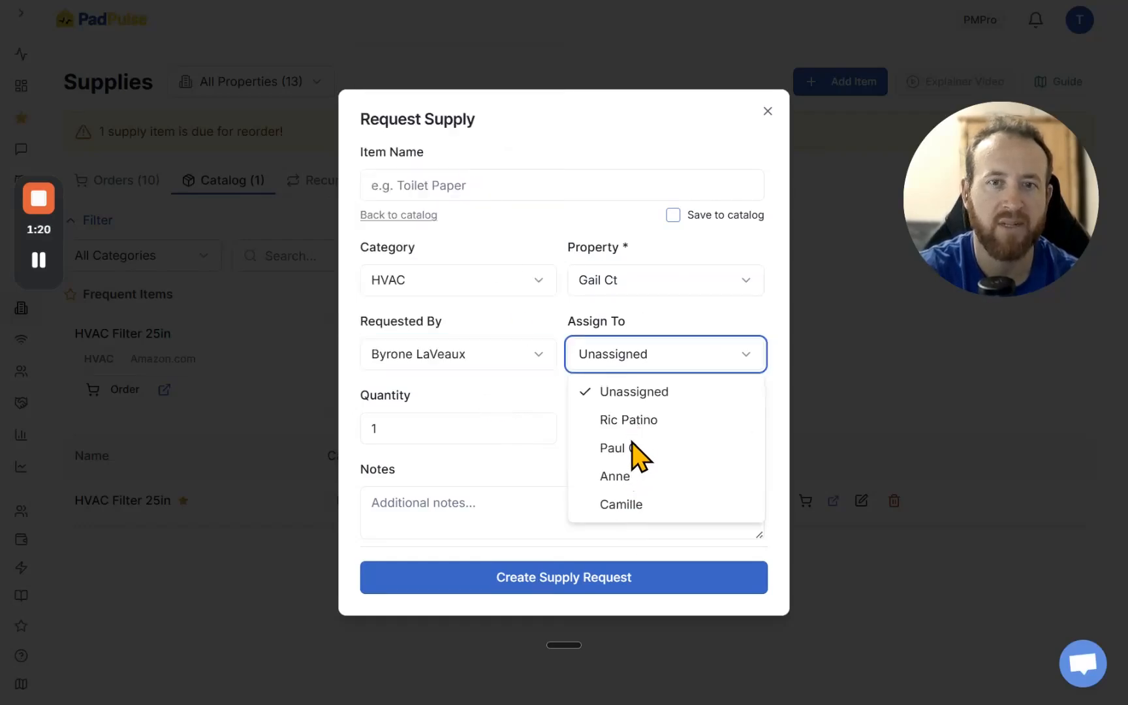
{"action": "left_click", "coordinate": [632, 448]}
{"action": "left_click", "coordinate": [505, 424]}
{"action": "left_click", "coordinate": [653, 430]}
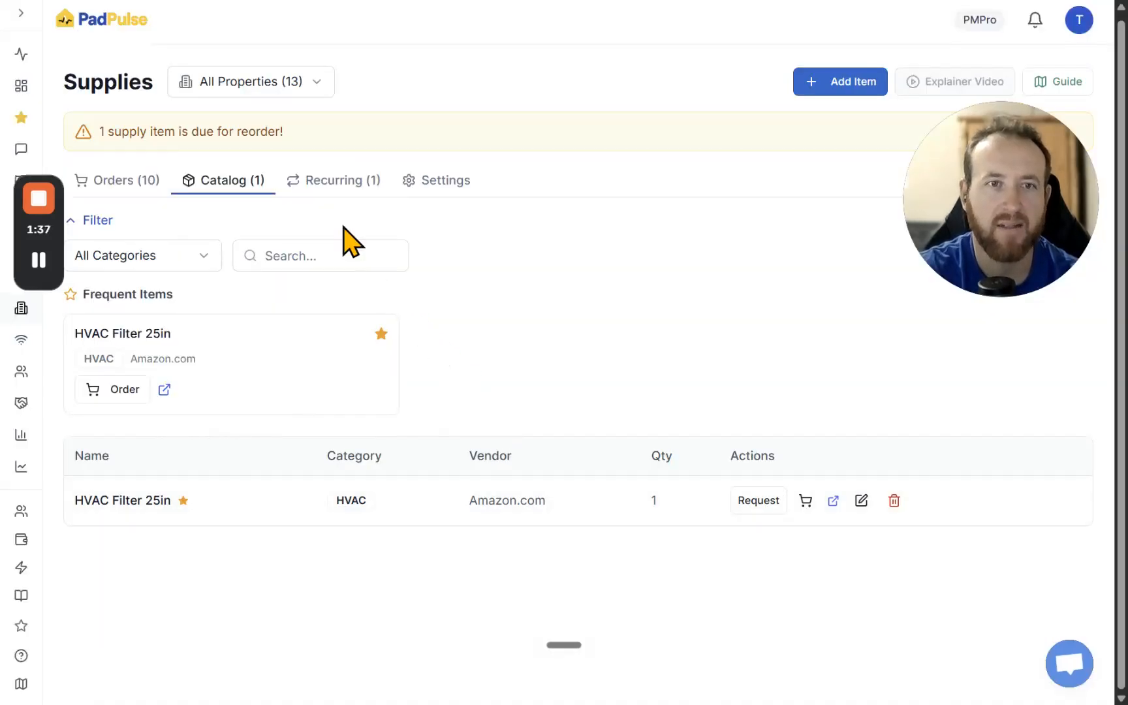
Draft a recurring schedule for HVAC Filter 25in at Foxcroft Cir, view the due date calendar, and discard the schedule
{"action": "left_click", "coordinate": [344, 183]}
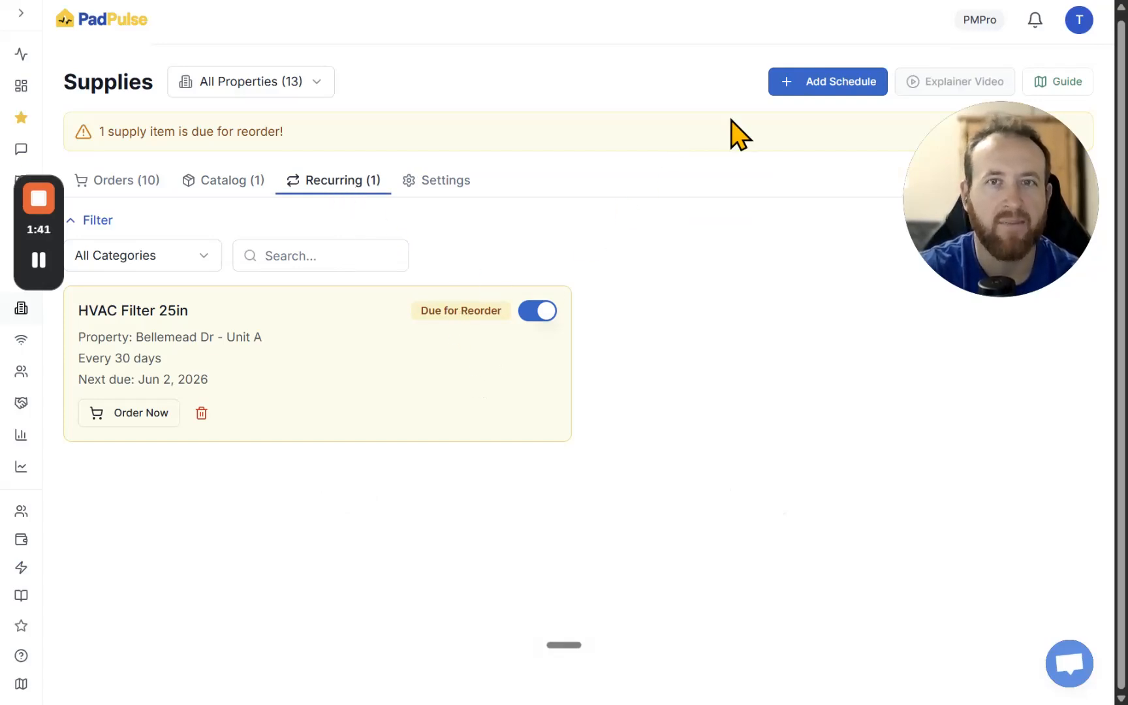
{"action": "left_click", "coordinate": [827, 81]}
{"action": "left_click", "coordinate": [637, 288]}
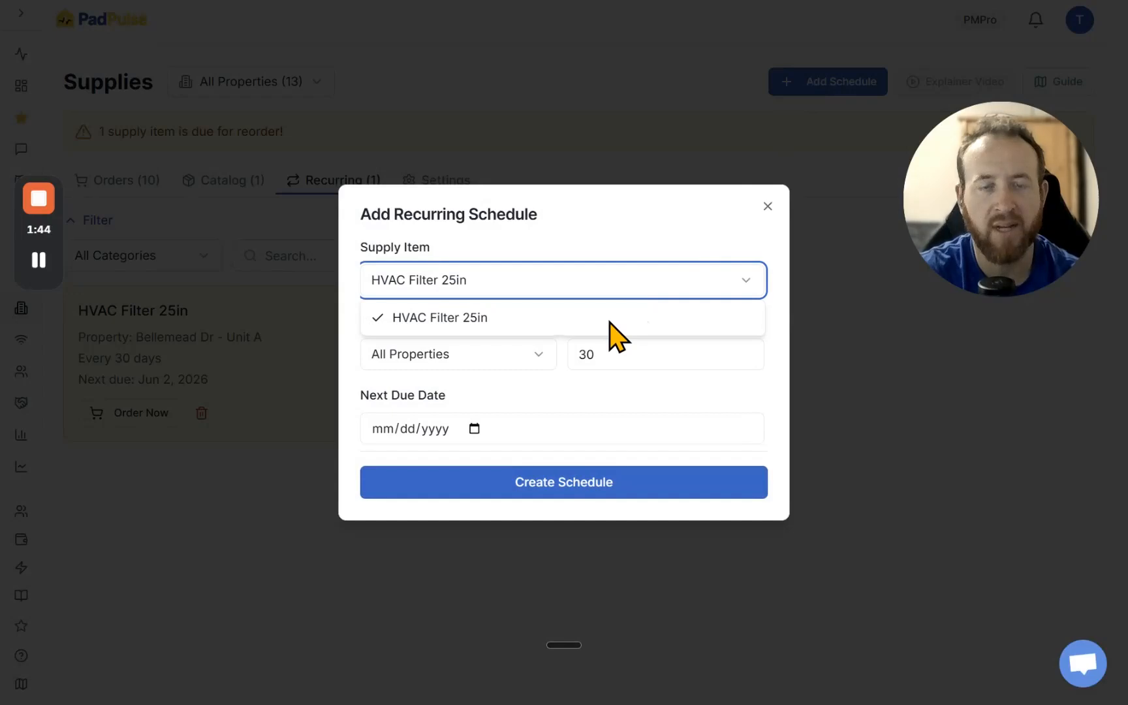
{"action": "left_click", "coordinate": [549, 386]}
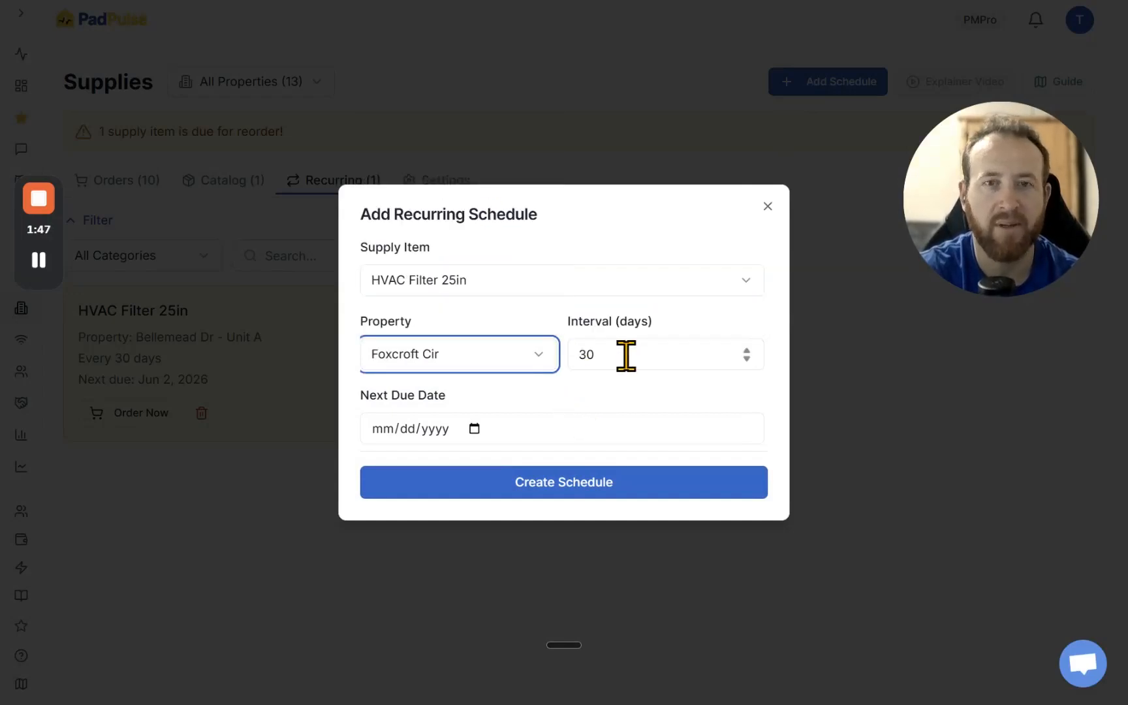
{"action": "left_click", "coordinate": [626, 356]}
{"action": "left_click", "coordinate": [475, 428]}
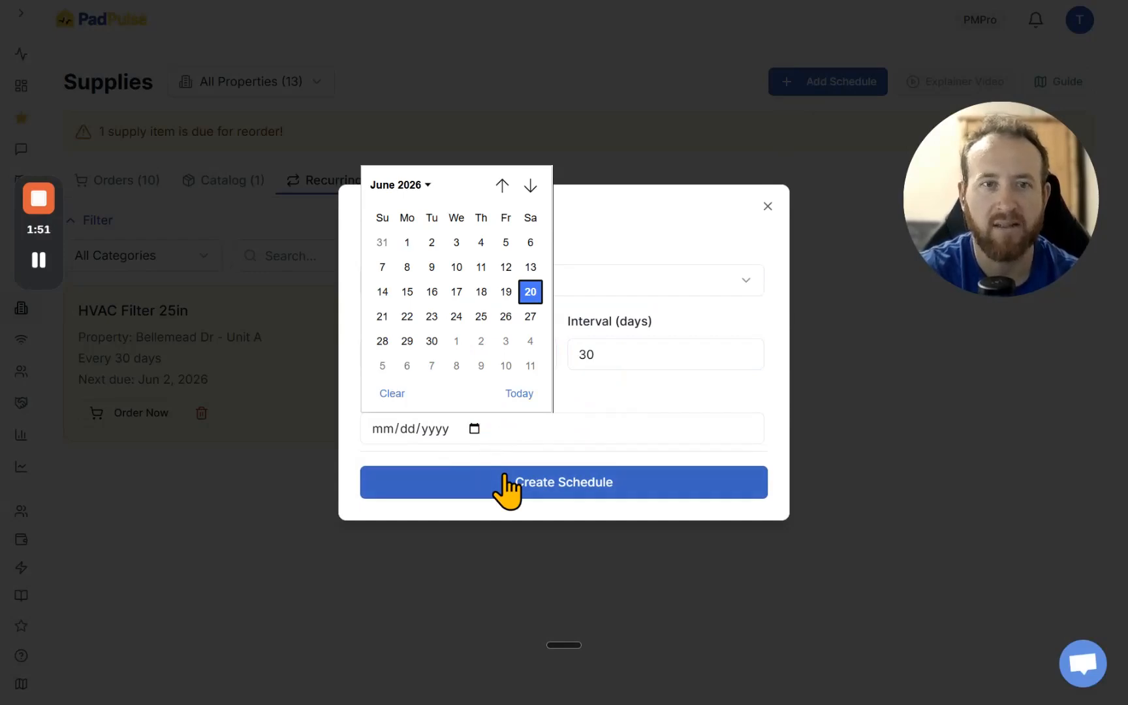
{"action": "left_click", "coordinate": [771, 207]}
{"action": "left_click", "coordinate": [768, 206]}
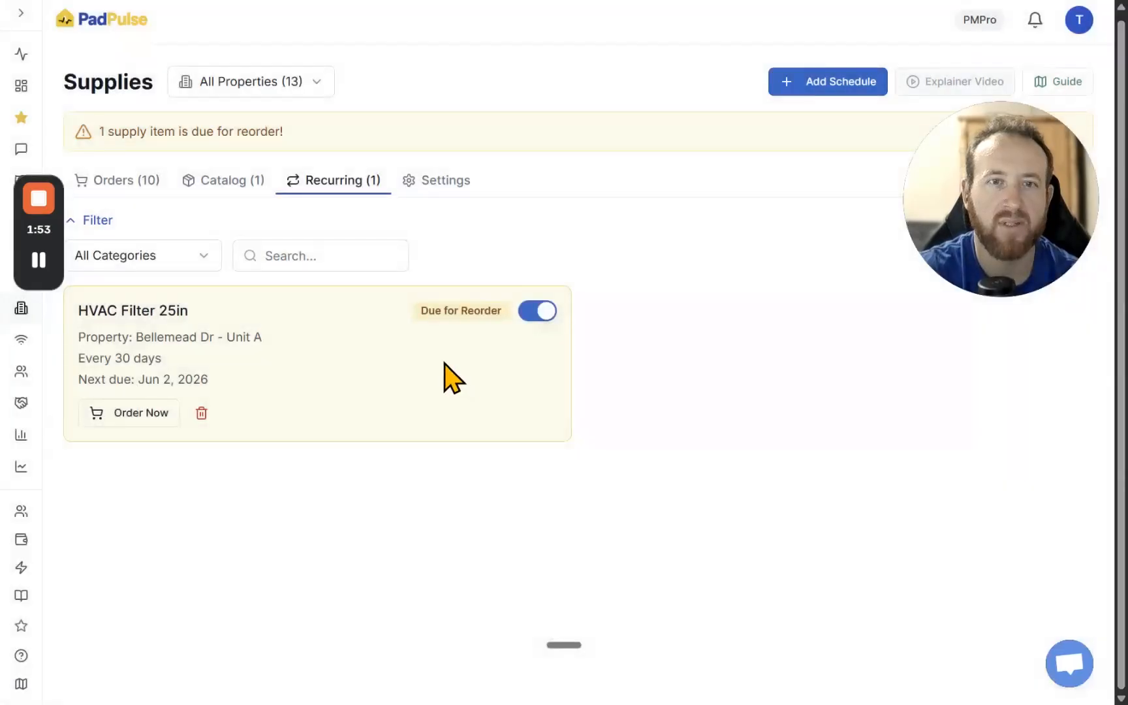
Review the interval, next due date and property of the existing recurring HVAC Filter 25in schedule
{"action": "left_click_drag", "start_coordinate": [110, 354], "coordinate": [183, 378]}
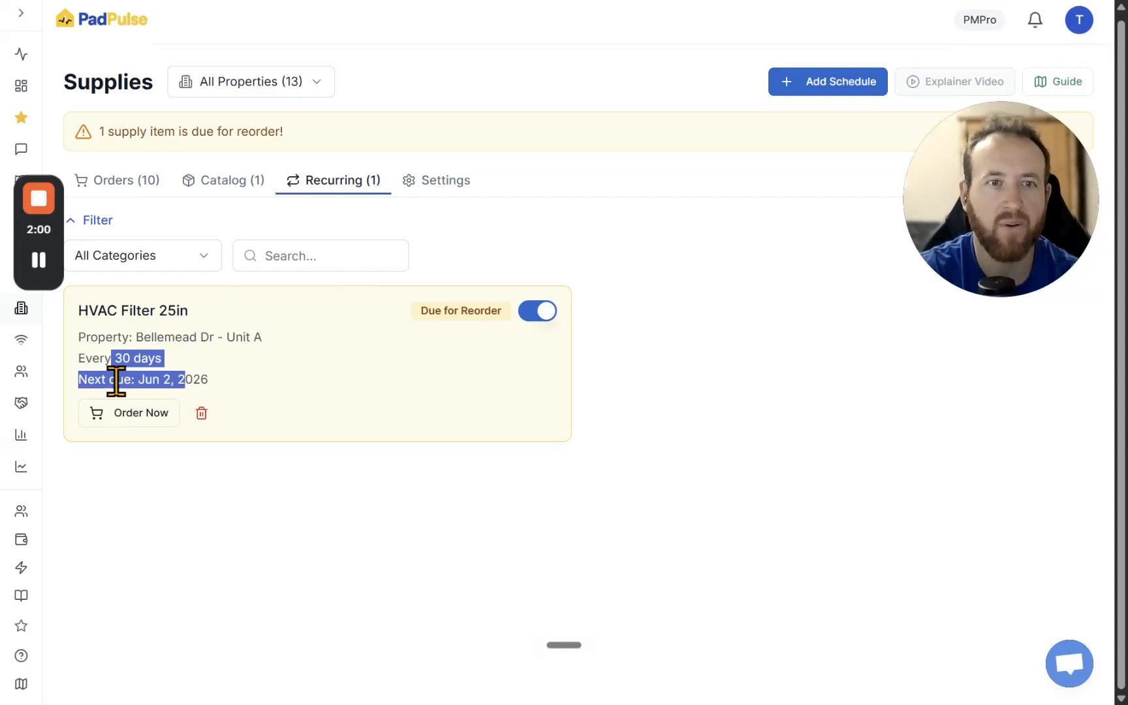
{"action": "left_click", "coordinate": [813, 84]}
{"action": "left_click", "coordinate": [768, 207]}
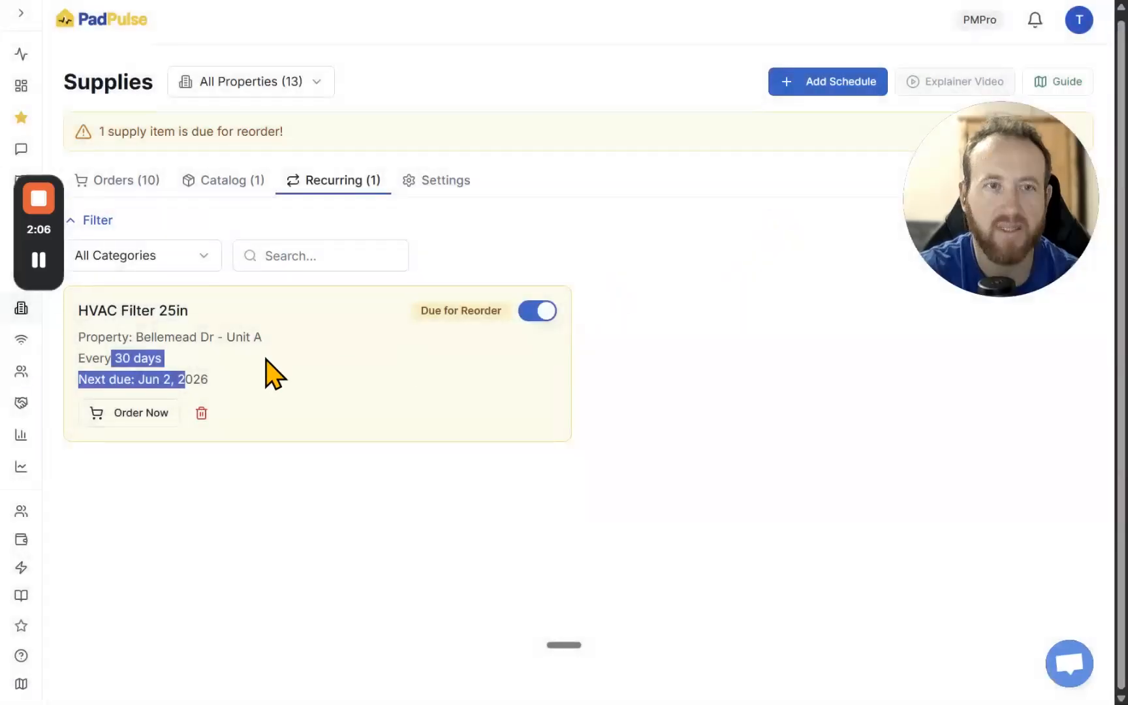
{"action": "left_click_drag", "start_coordinate": [136, 337], "coordinate": [261, 346]}
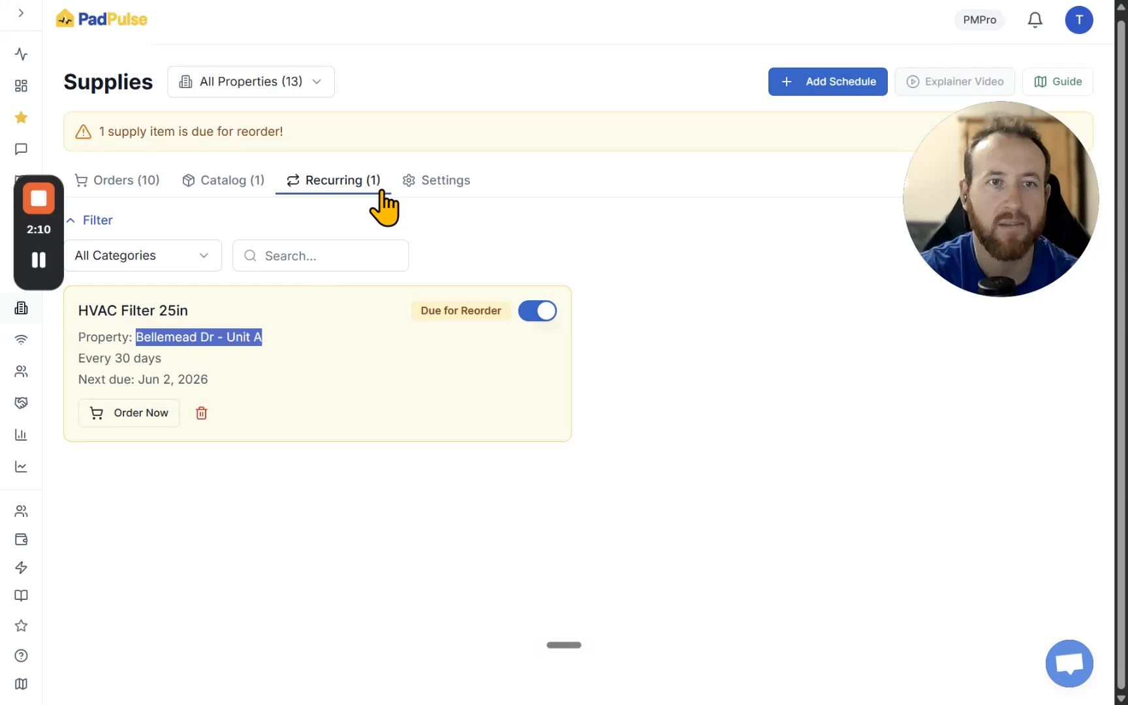
View the details and purchase link of the newest Foxcroft Cir request in the supply orders
{"action": "left_click", "coordinate": [112, 189]}
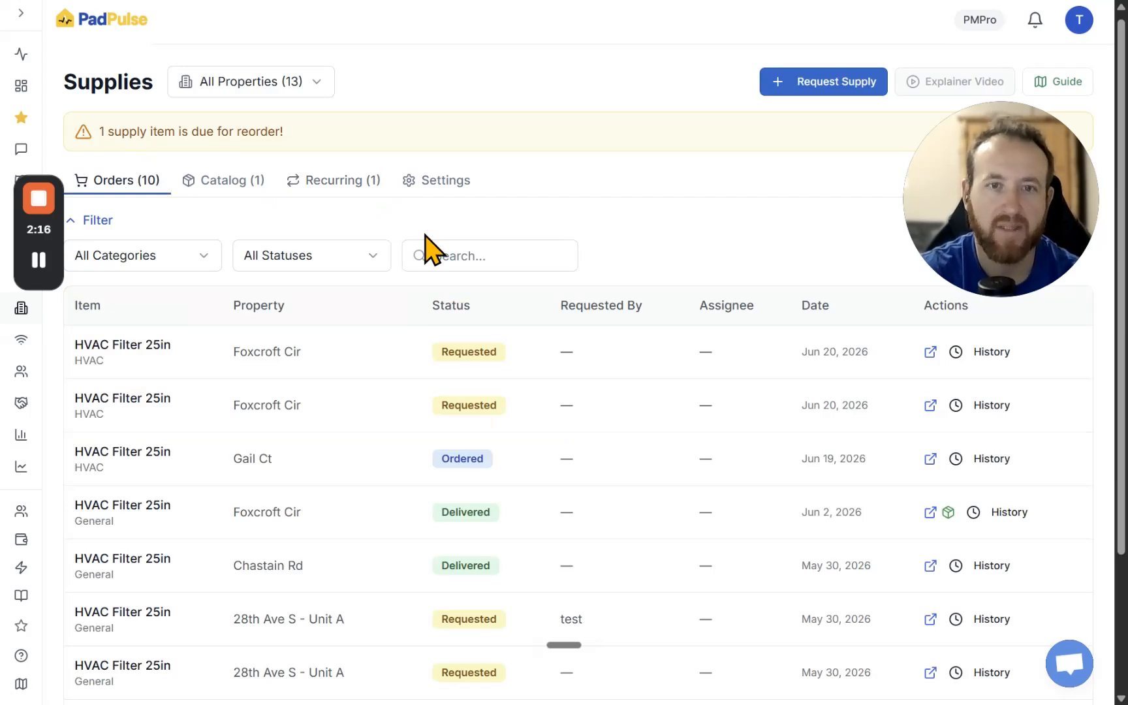
{"action": "left_click_drag", "start_coordinate": [839, 354], "coordinate": [744, 347]}
{"action": "left_click", "coordinate": [744, 363]}
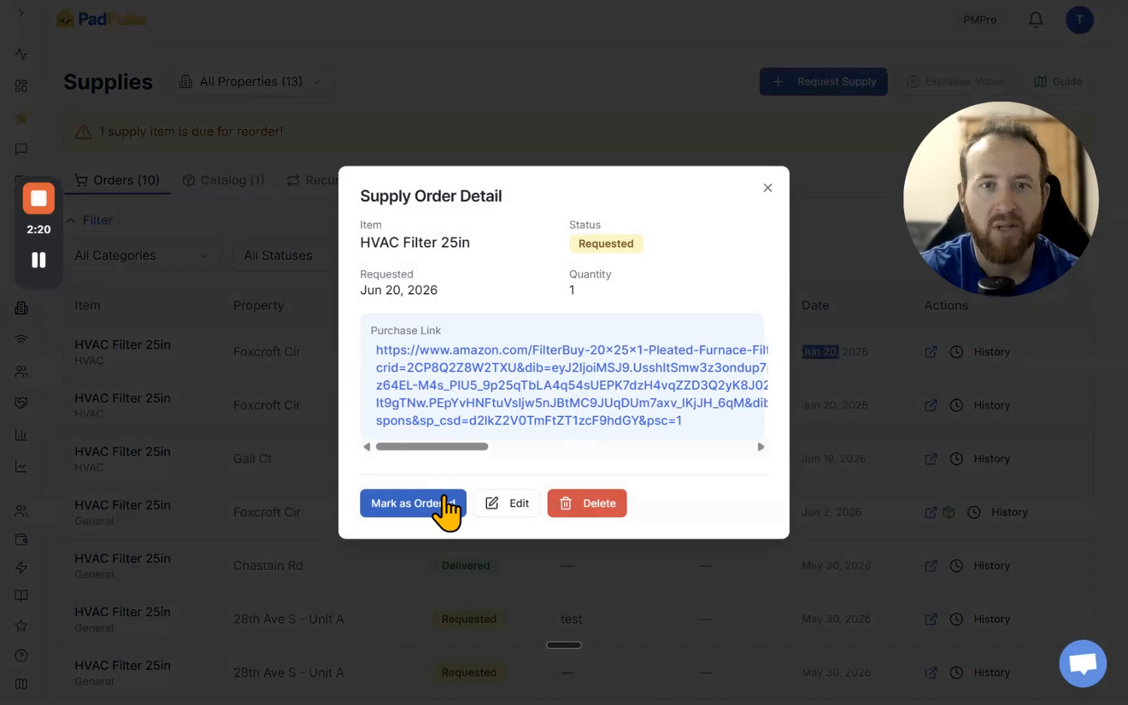
{"action": "left_click", "coordinate": [767, 188]}
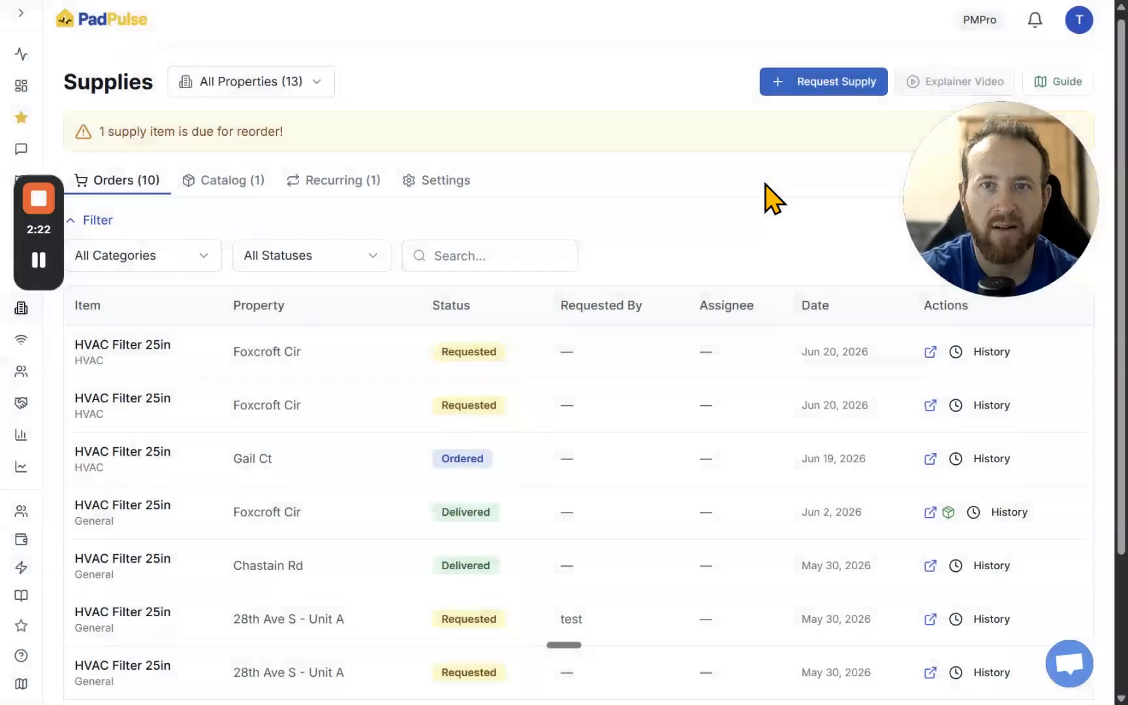
{"action": "left_click", "coordinate": [672, 339]}
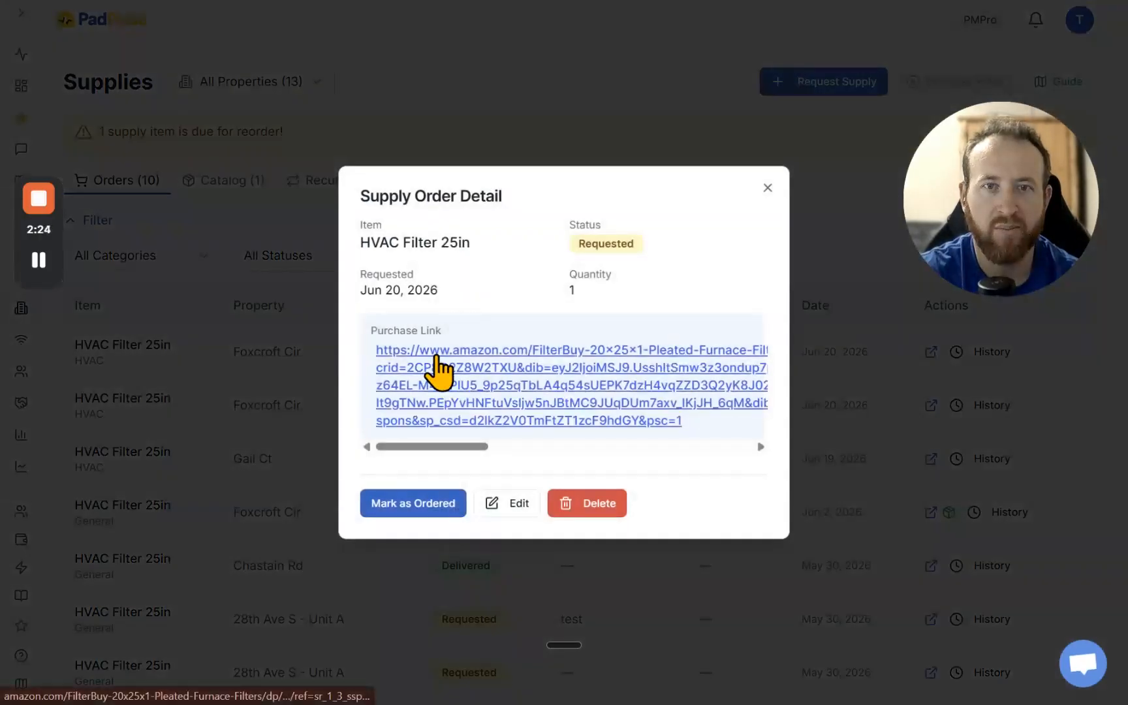
{"action": "left_click_drag", "start_coordinate": [449, 447], "coordinate": [429, 469]}
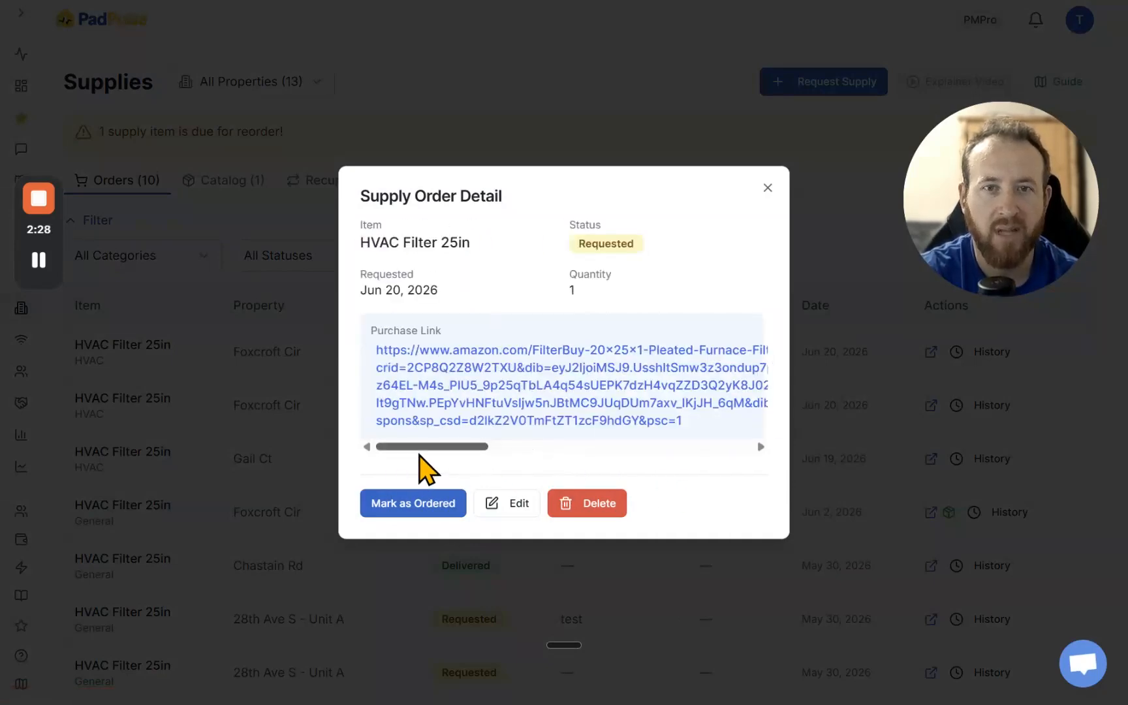
Open the supply order for editing, look at its assignee choice, and close it without saving
{"action": "left_click", "coordinate": [507, 503]}
{"action": "left_click", "coordinate": [455, 504]}
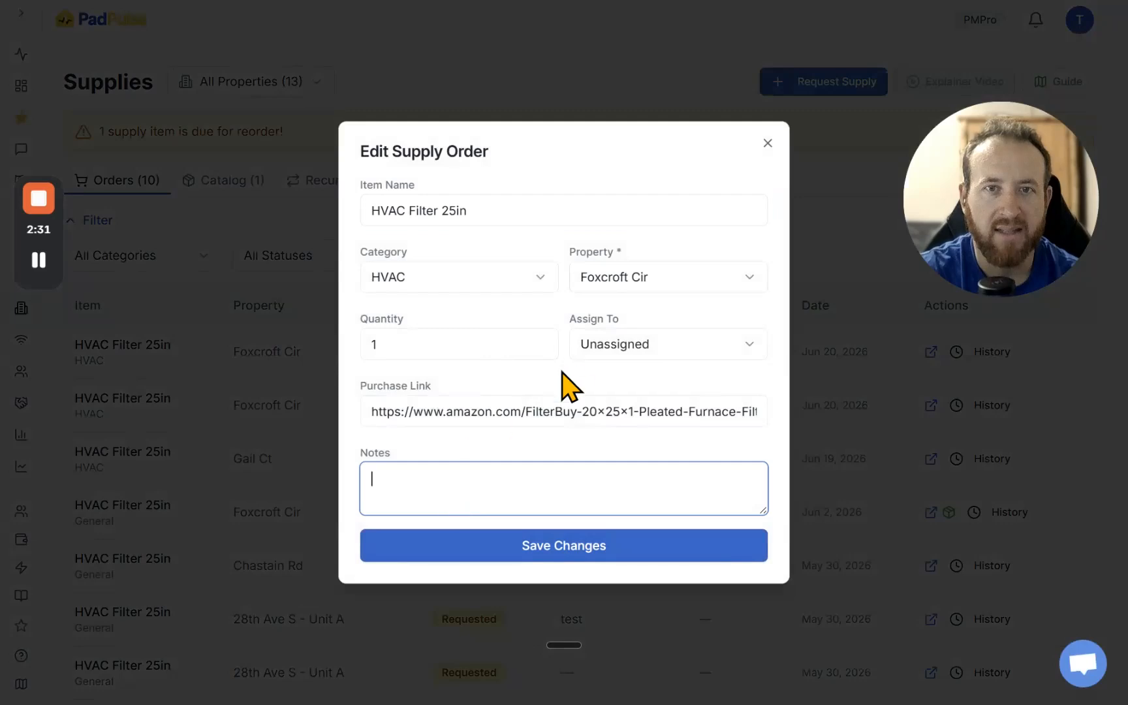
{"action": "left_click", "coordinate": [640, 352]}
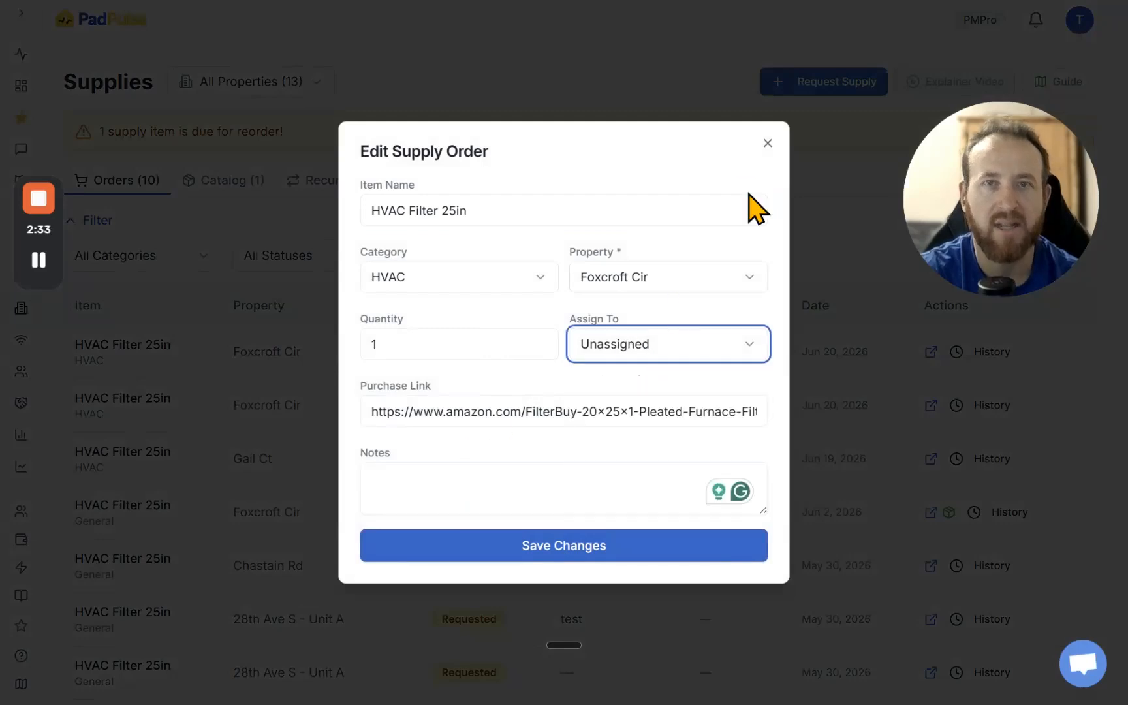
{"action": "left_click", "coordinate": [770, 141]}
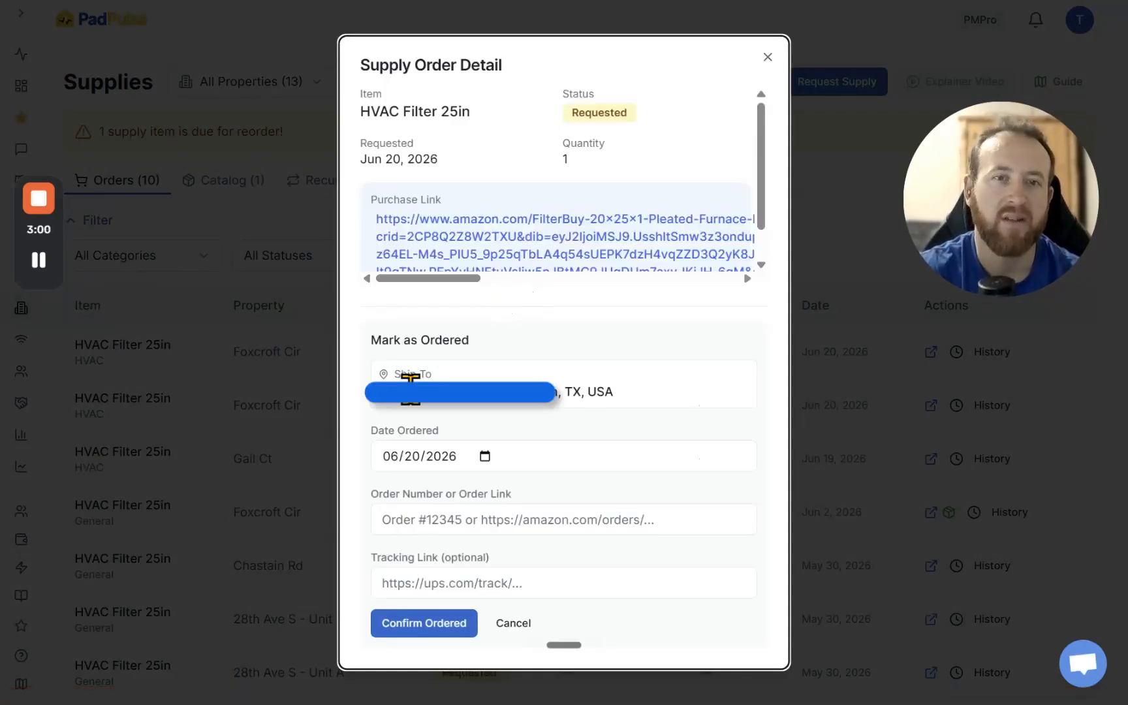
Examine the order number and tracking link fields for marking the request as ordered, and leave without confirming
{"action": "left_click", "coordinate": [442, 516]}
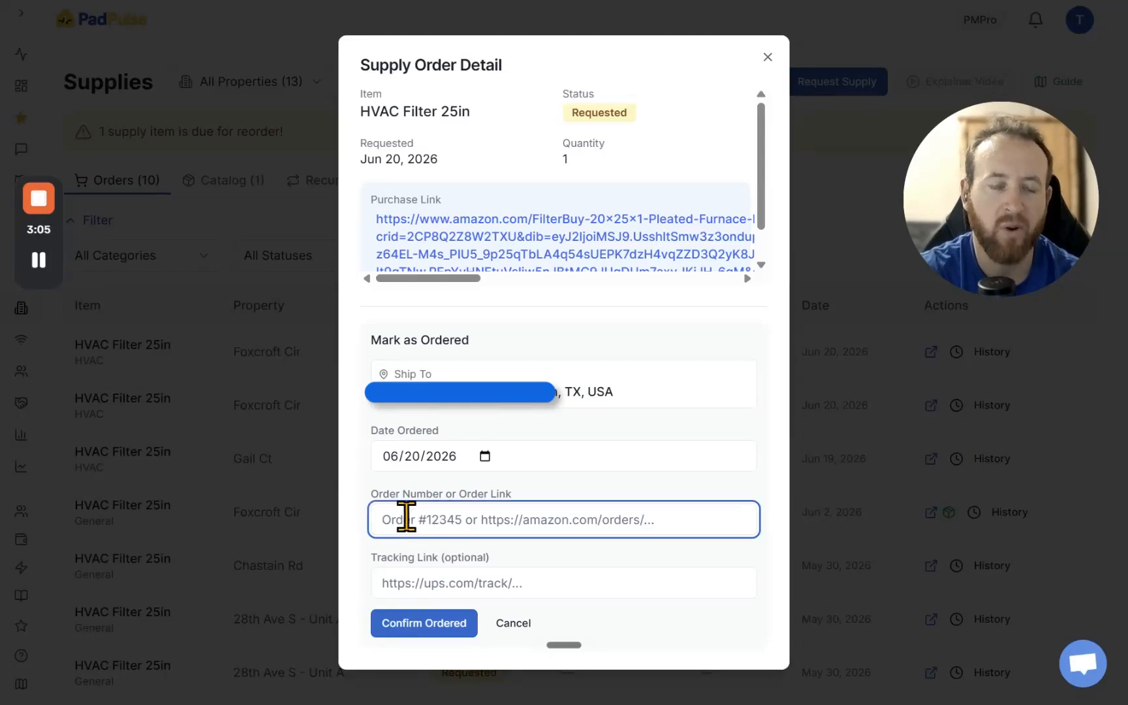
{"action": "left_click", "coordinate": [411, 578]}
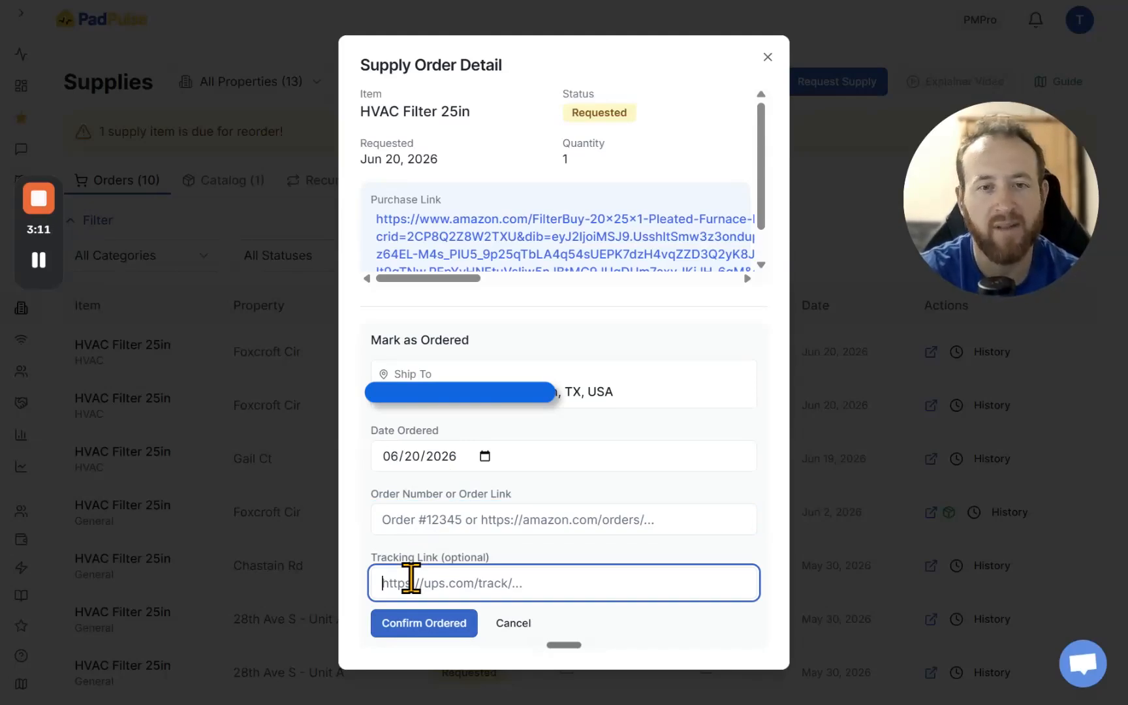
{"action": "left_click", "coordinate": [502, 626]}
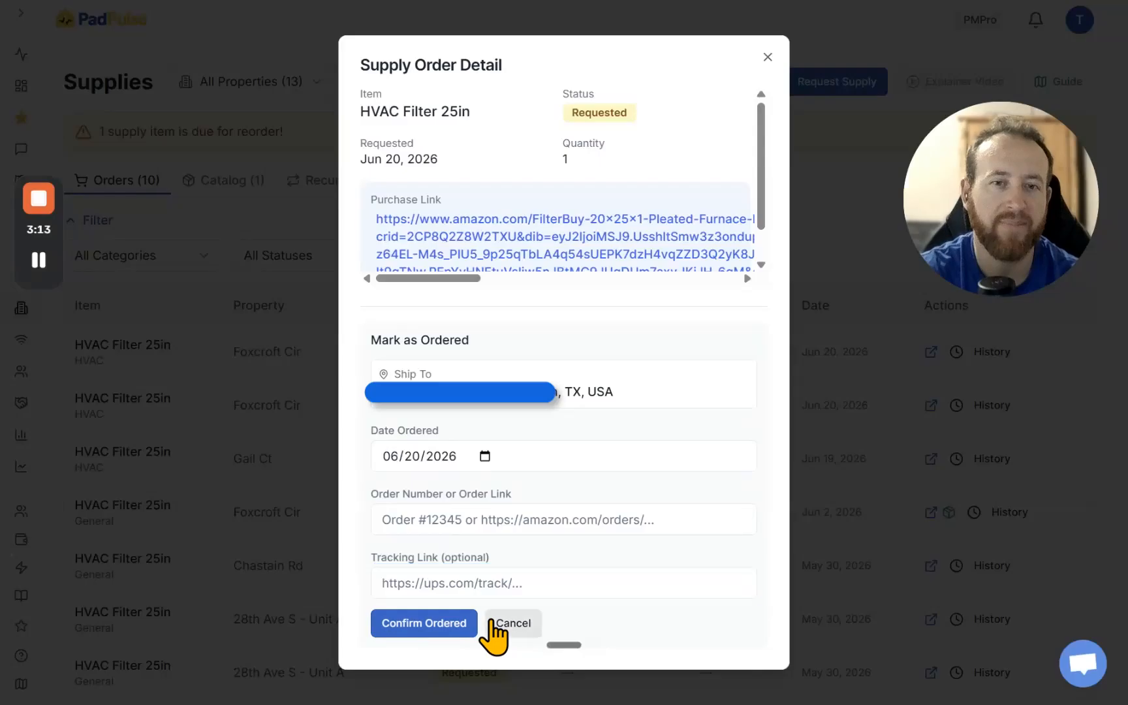
{"action": "left_click", "coordinate": [768, 195]}
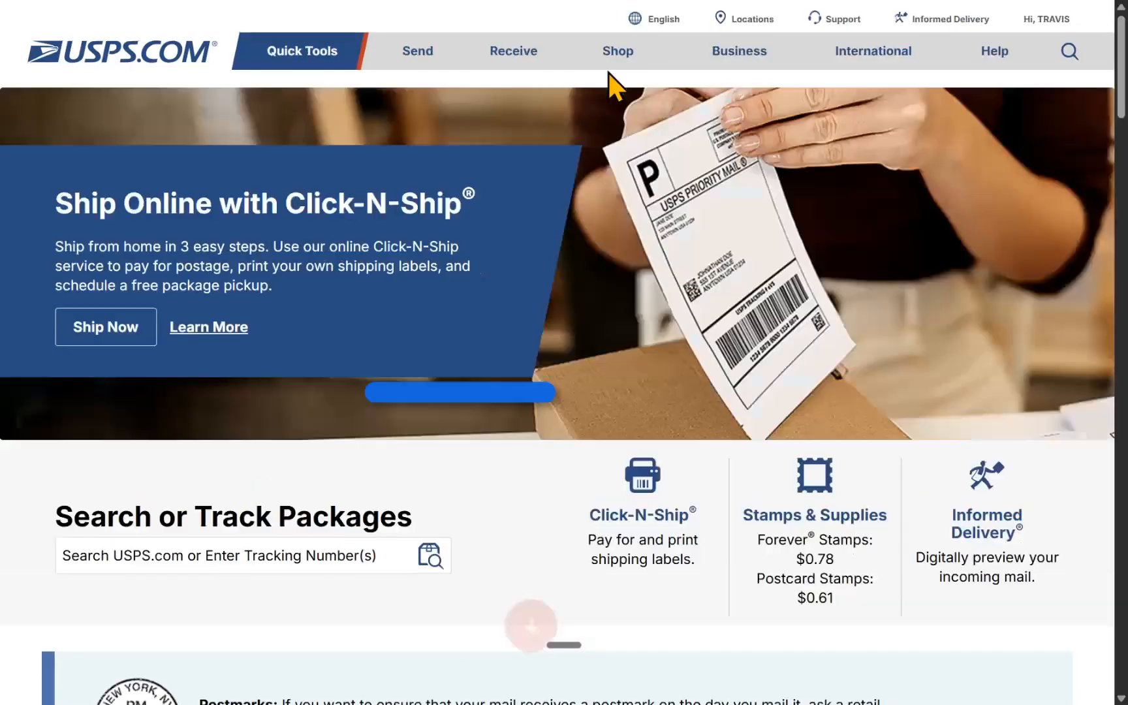
{"action": "mouse_move", "coordinate": [605, 93]}
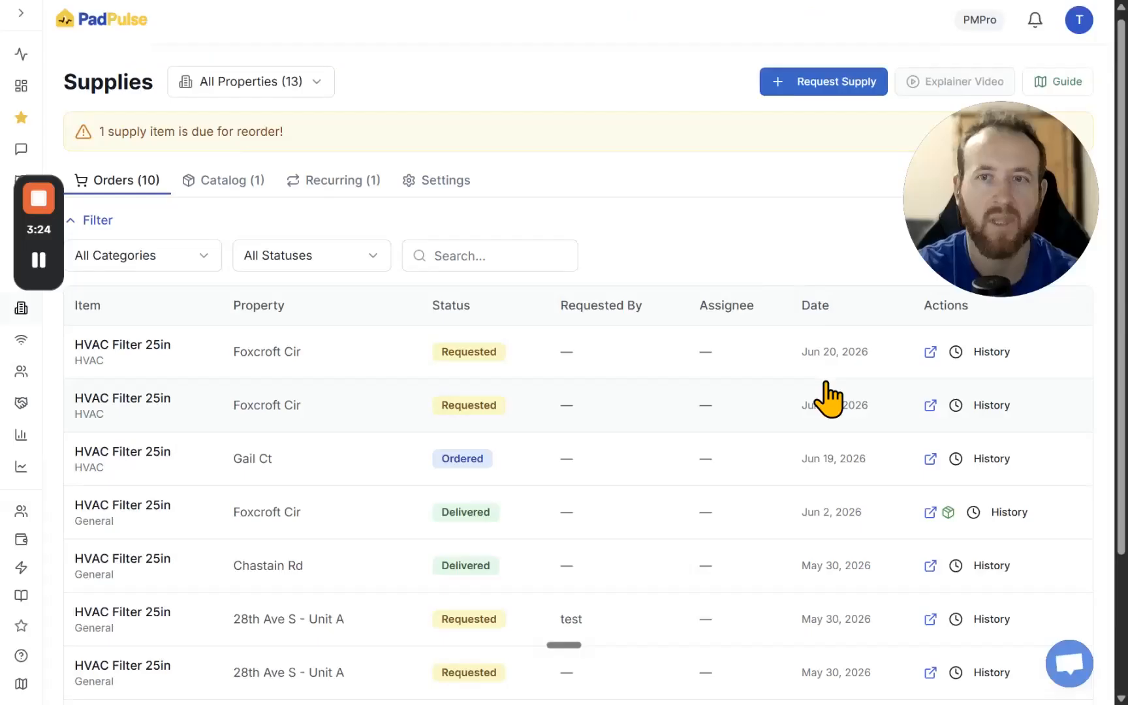
View the order history and analytics of the delivered Foxcroft Cir order and look through the order list
{"action": "left_click", "coordinate": [1009, 512]}
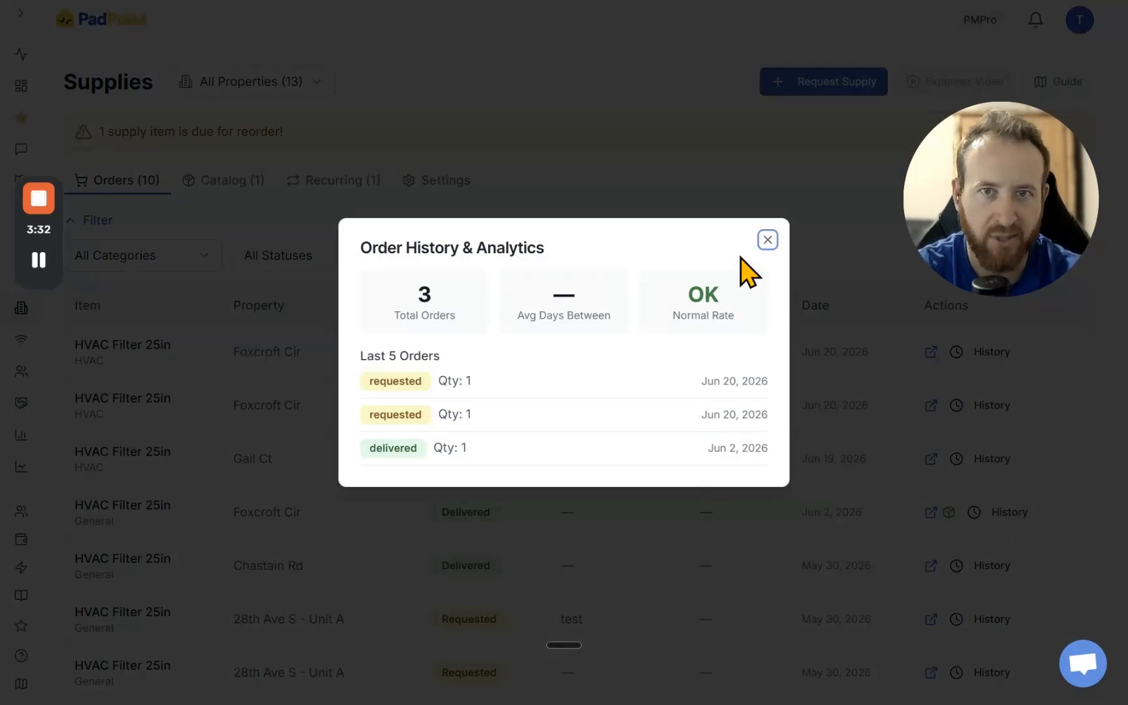
{"action": "left_click", "coordinate": [767, 240]}
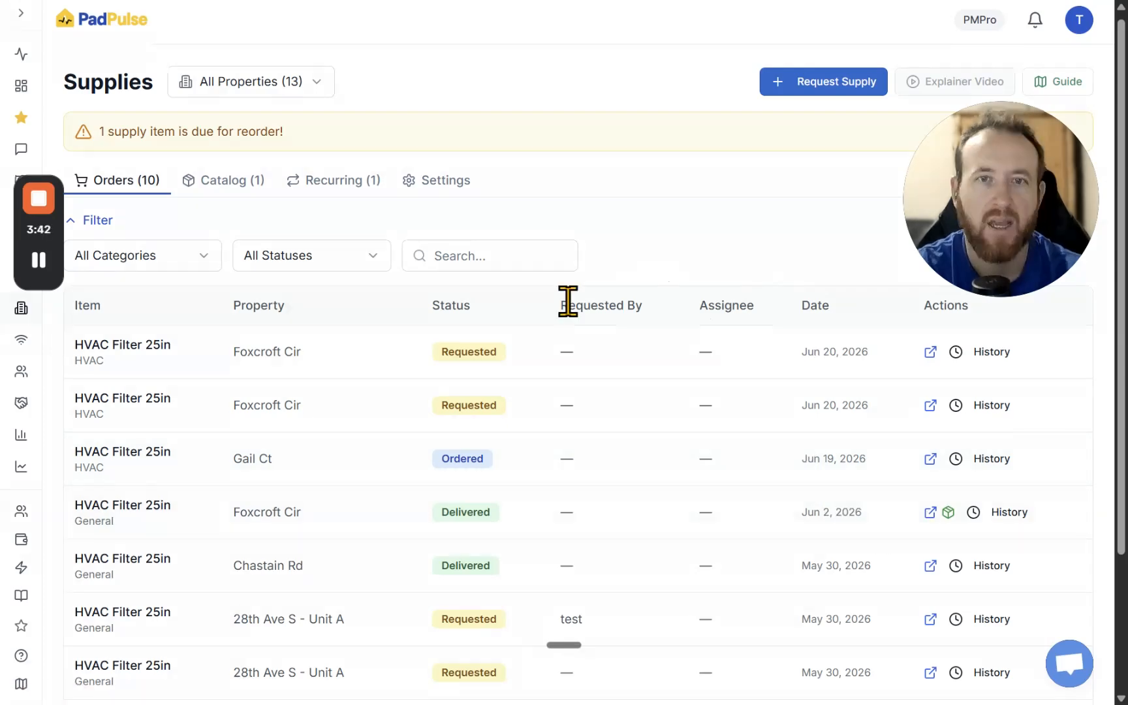
{"action": "scroll", "coordinate": [714, 411], "scroll_direction": "down", "scroll_amount": 3}
{"action": "scroll", "coordinate": [713, 411], "scroll_direction": "up", "scroll_amount": 3}
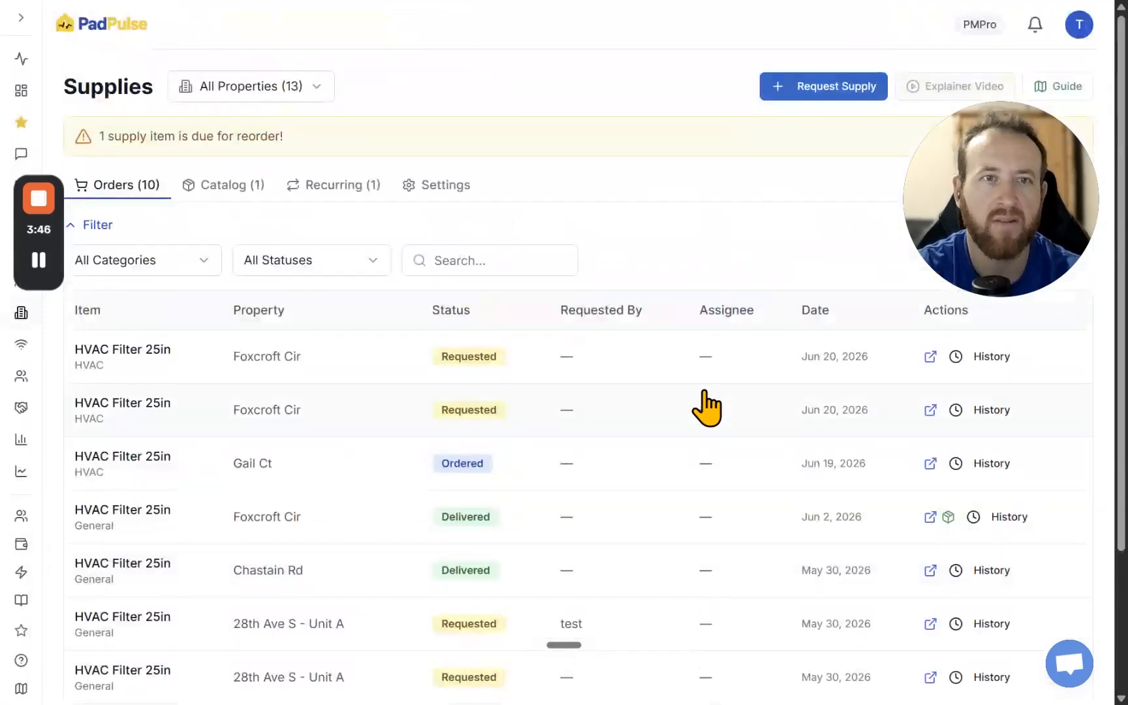